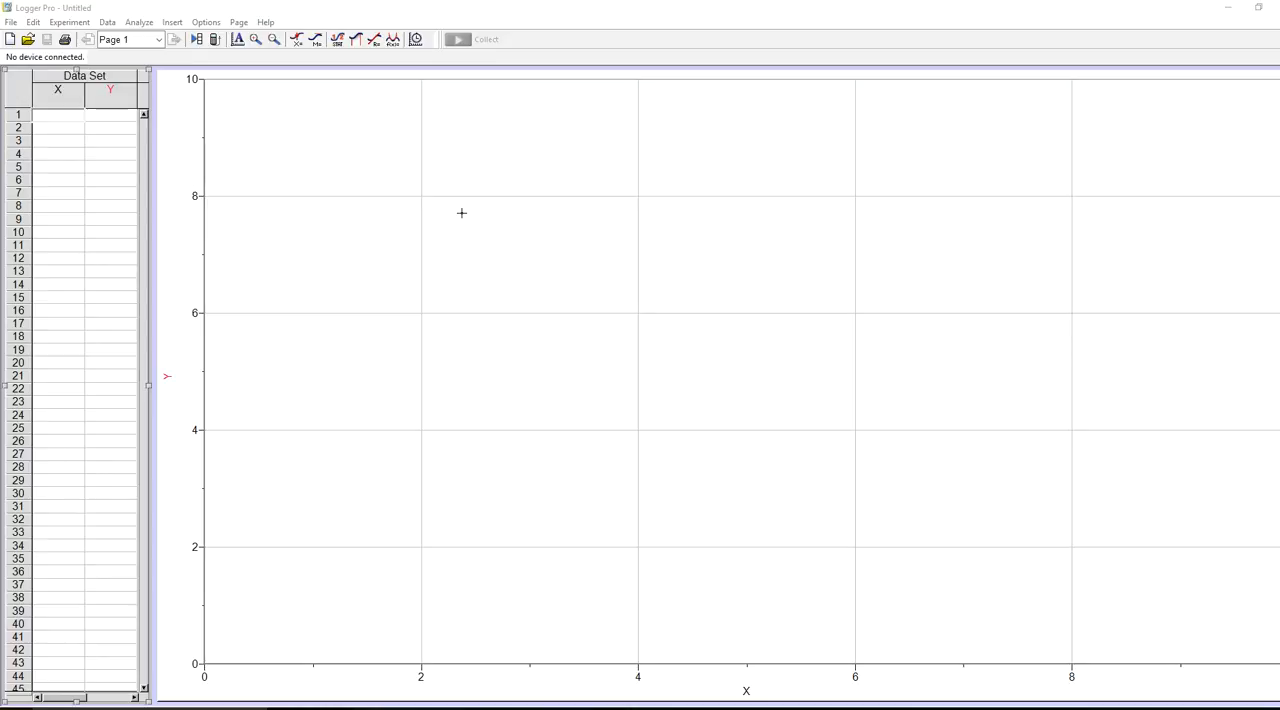
# - Insert the movie File_001 from the Downloads folder and move it clear of the data table
pyautogui.click(173, 23)
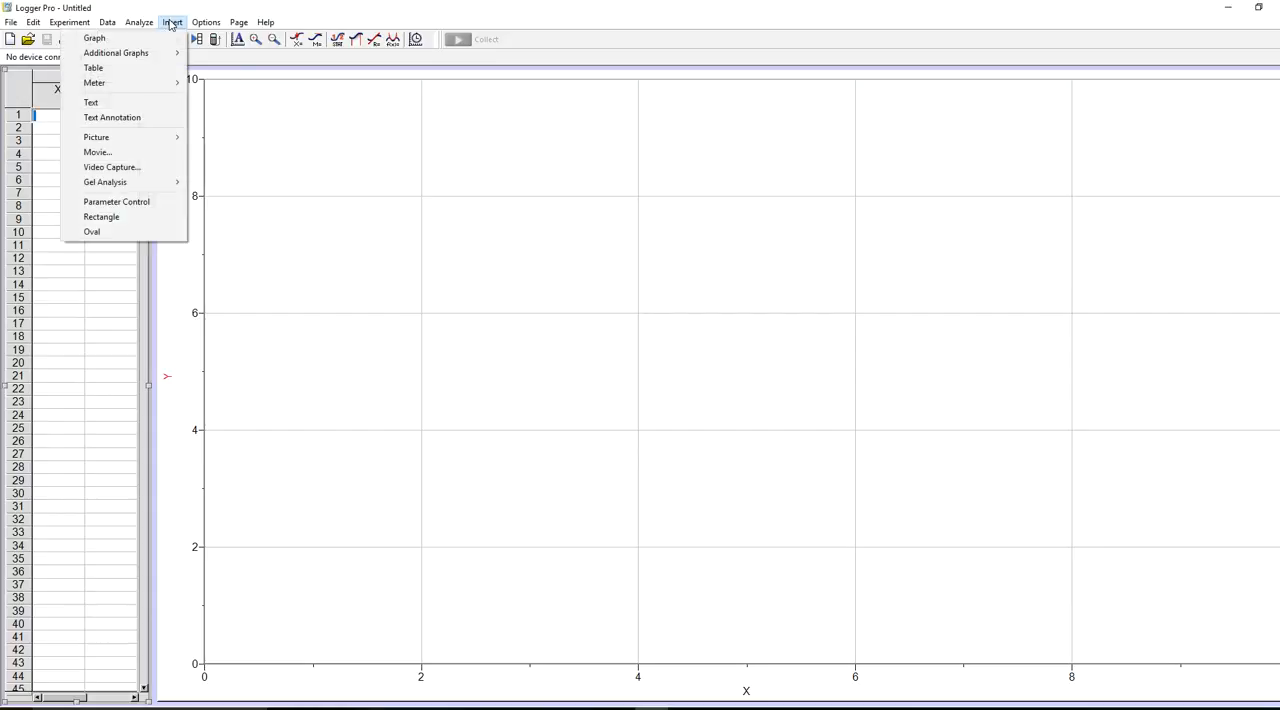
pyautogui.click(100, 152)
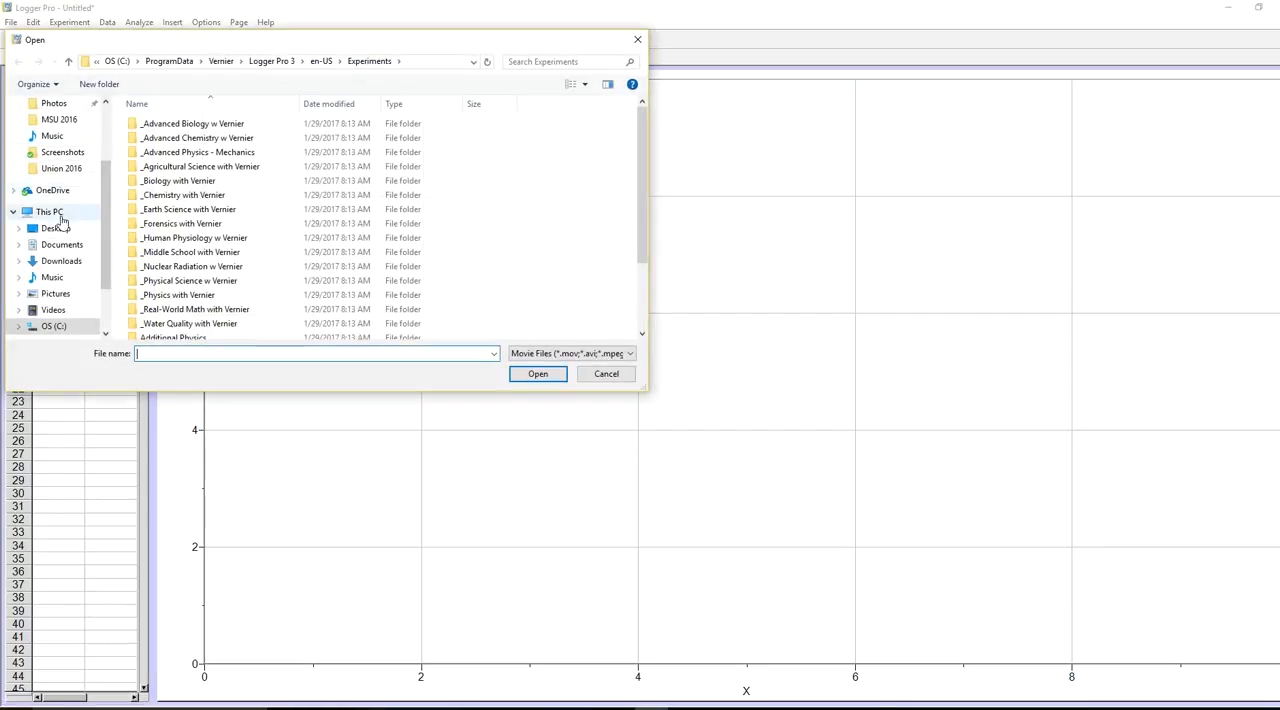
pyautogui.click(58, 261)
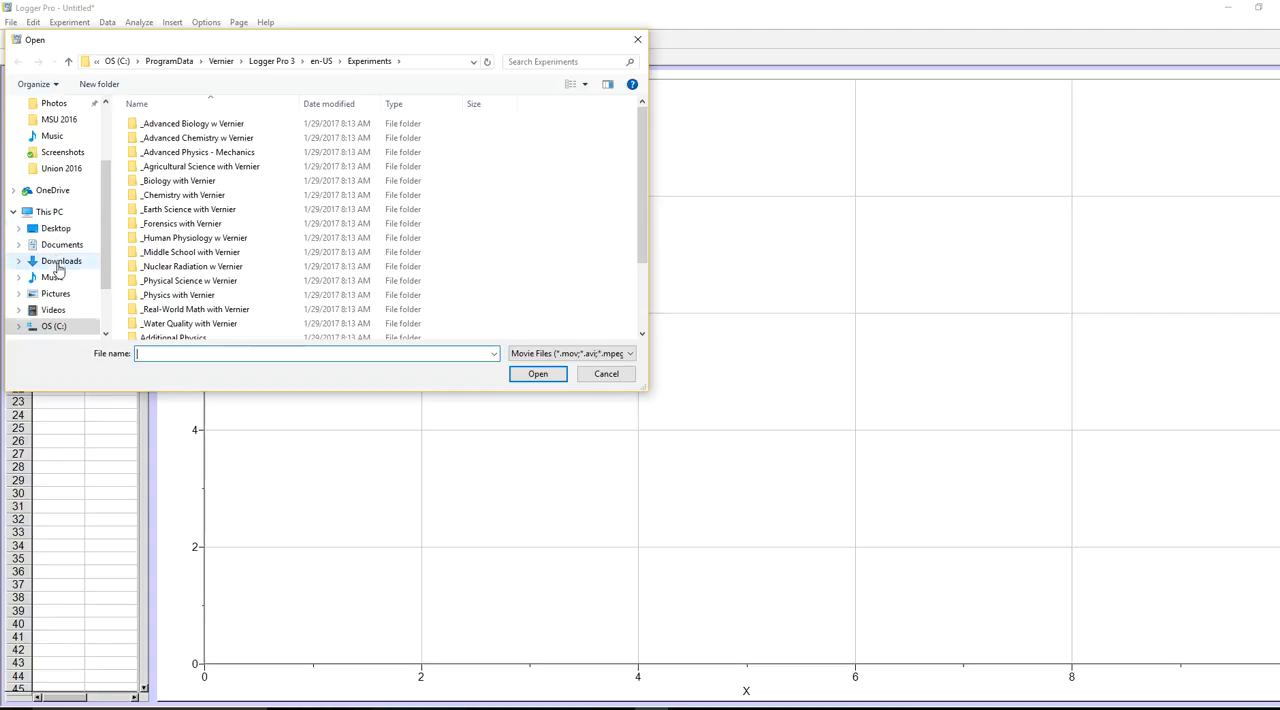
pyautogui.click(190, 158)
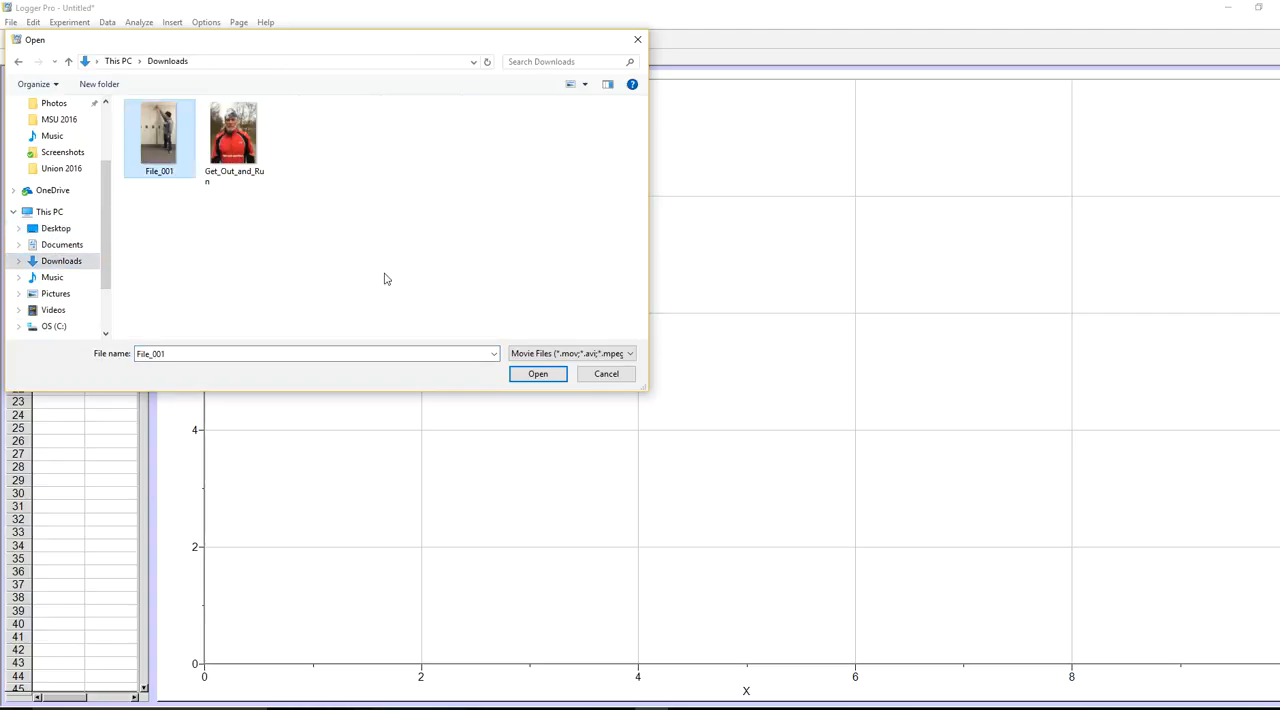
pyautogui.click(540, 376)
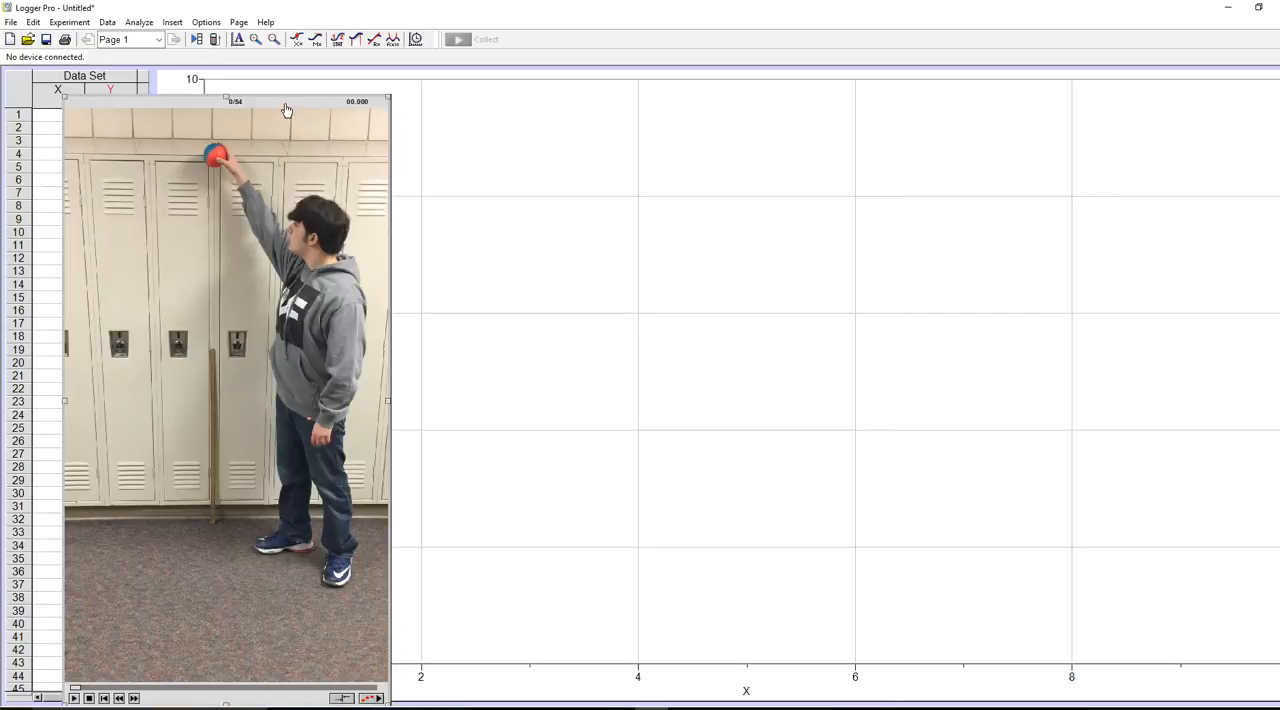
pyautogui.moveTo(286, 110); pyautogui.dragTo(453, 119)
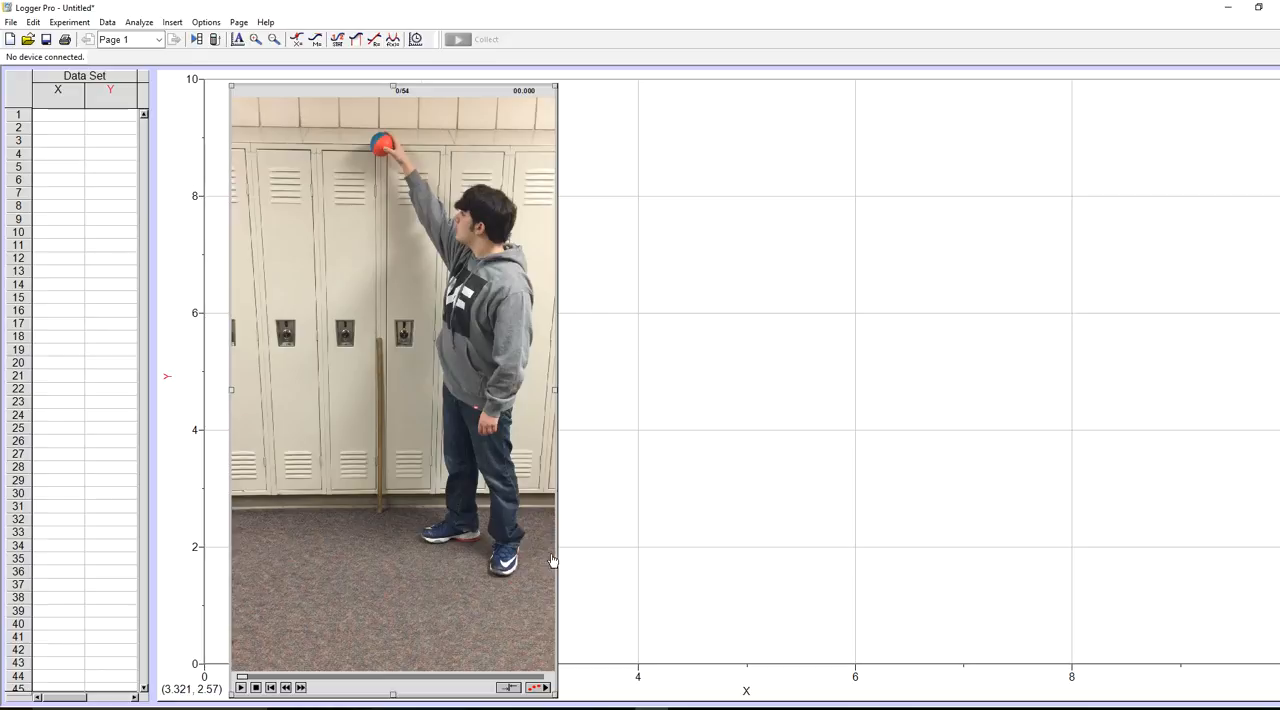
# - Enable video analysis on the movie and set its scale to 1 m along the vertical stick by the lockers
pyautogui.click(537, 689)
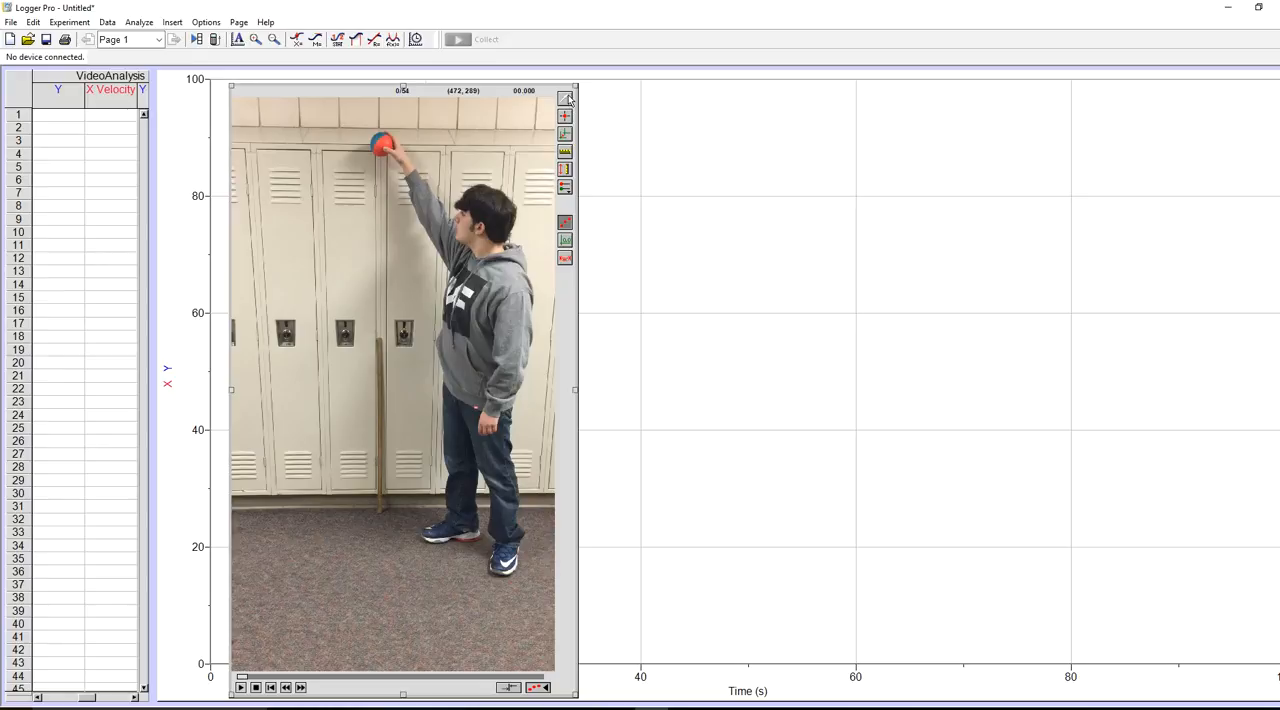
pyautogui.click(566, 156)
pyautogui.moveTo(379, 338); pyautogui.dragTo(382, 515)
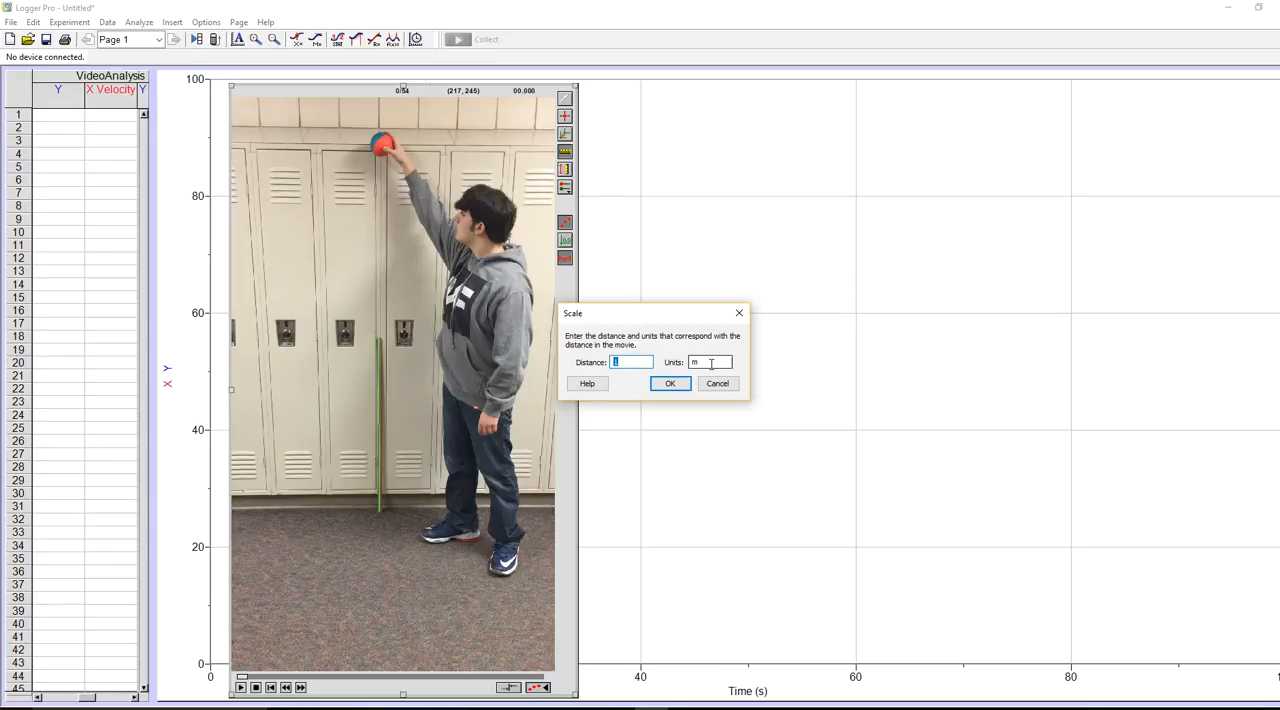
pyautogui.click(666, 385)
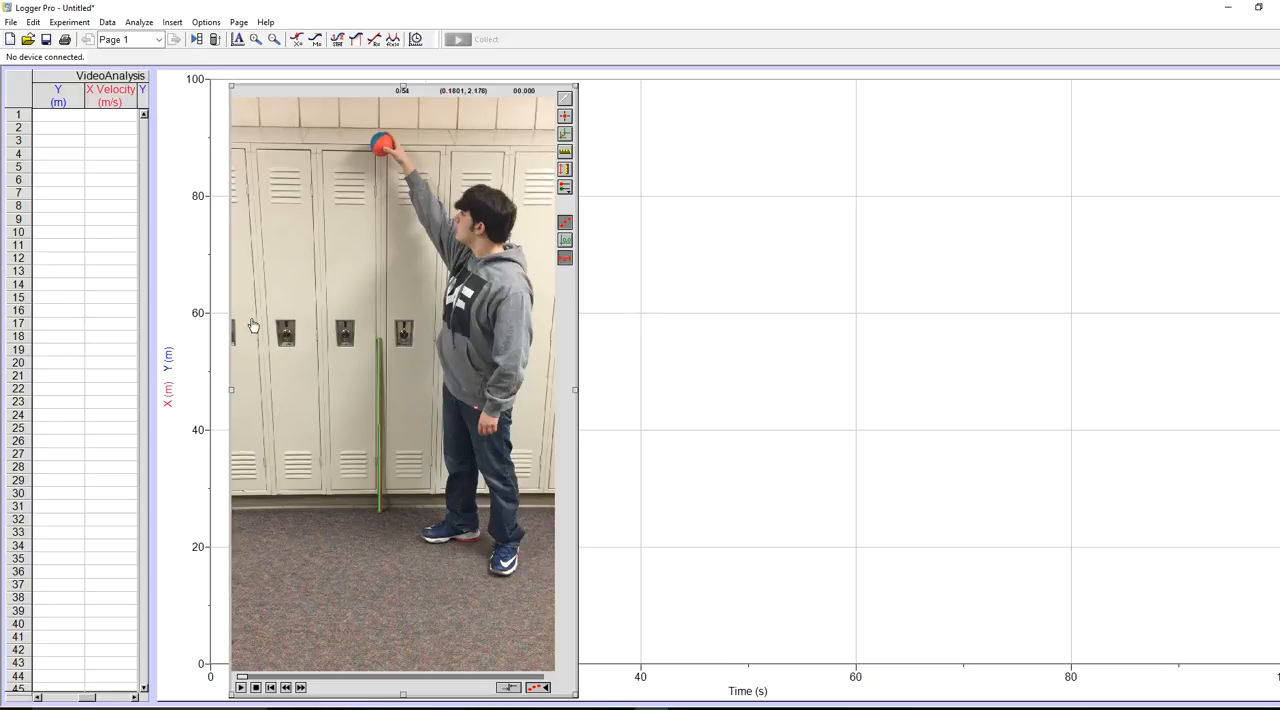
# - Advance the movie six frames, to frame 6 of 54, where the ball has left the hand
pyautogui.click(300, 688)
pyautogui.click(300, 688)
pyautogui.click(300, 688)
pyautogui.click(300, 688)
pyautogui.click(300, 688)
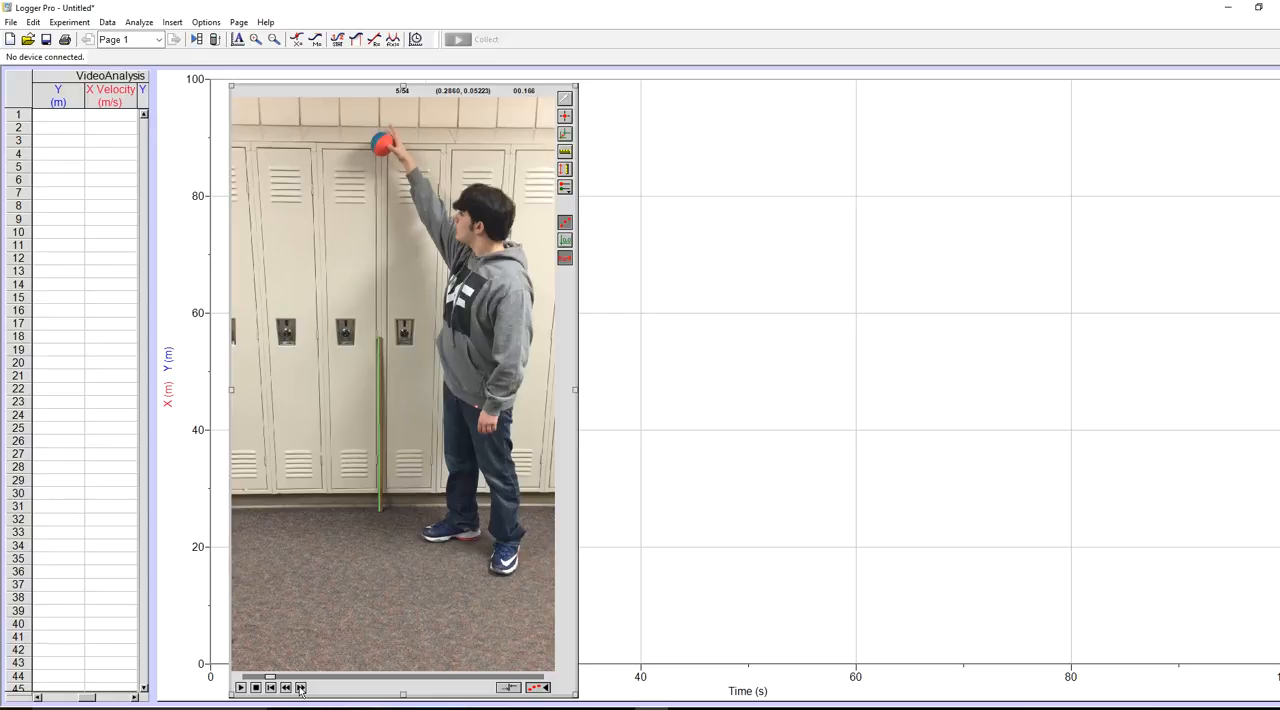
pyautogui.click(300, 688)
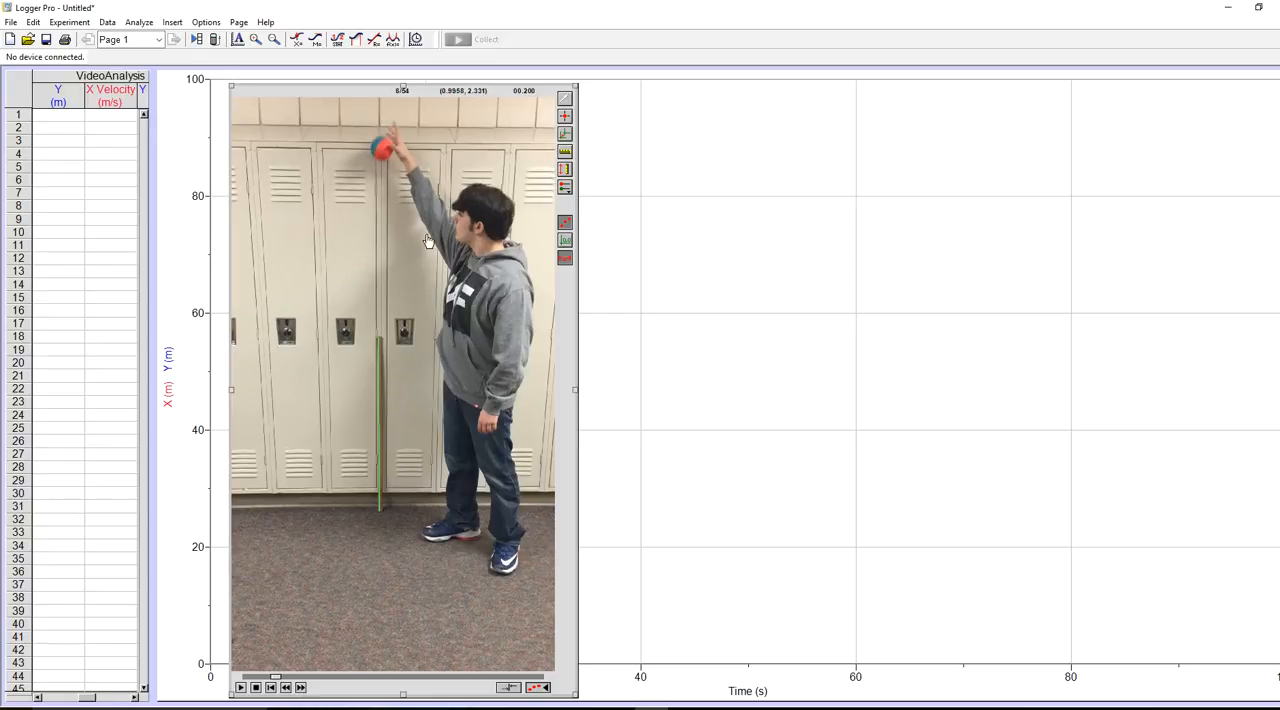
# - Mark the falling ball's position in 17 consecutive frames, from frame 6 until it nears the floor
pyautogui.click(565, 118)
pyautogui.click(383, 148)
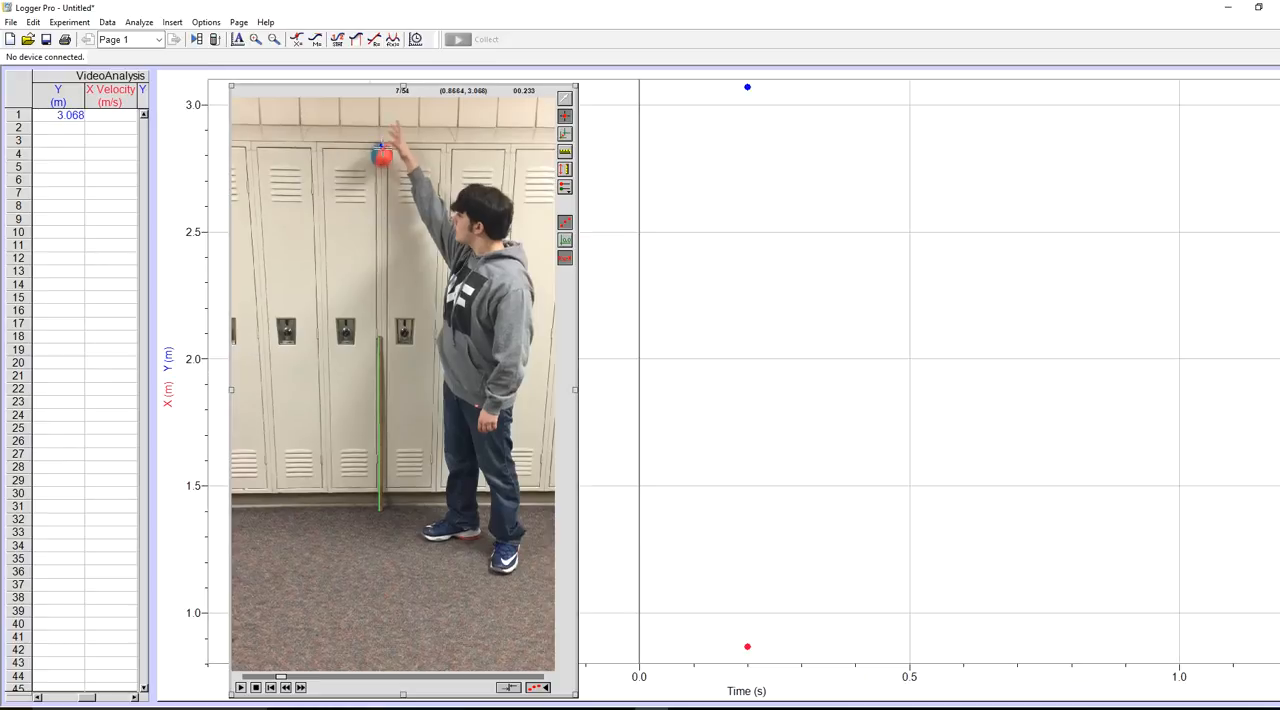
pyautogui.click(383, 155)
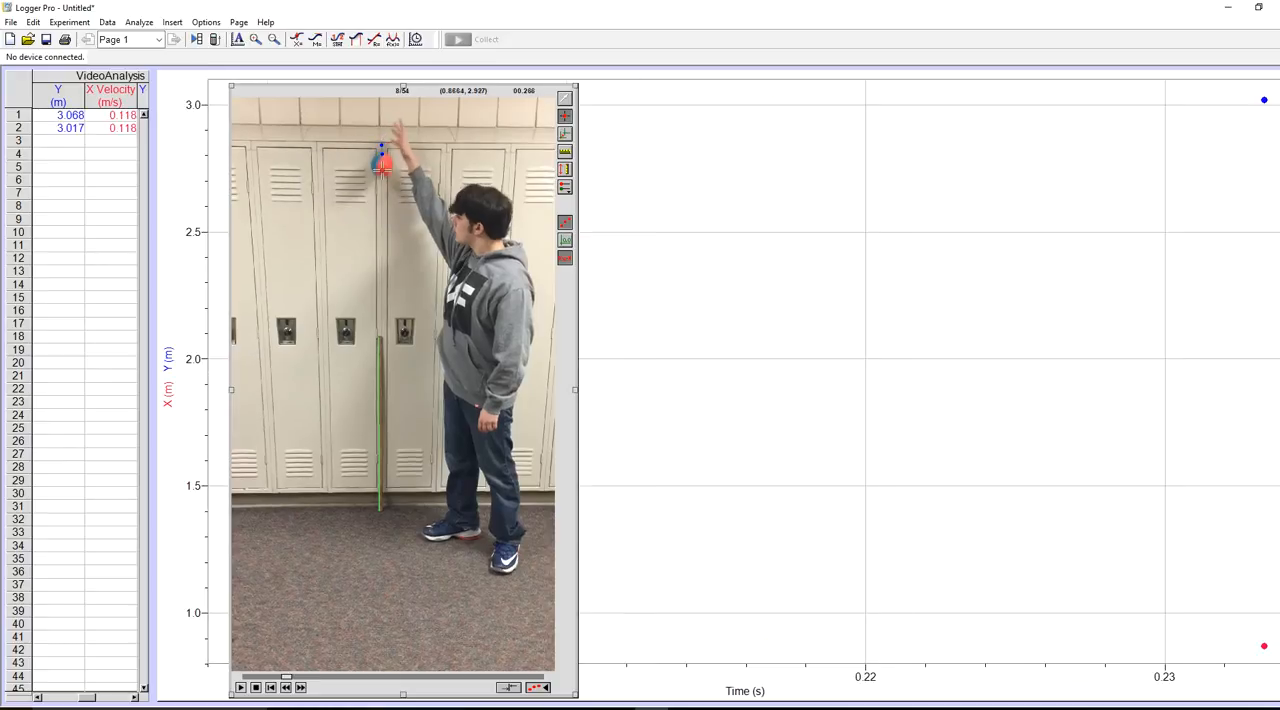
pyautogui.click(382, 162)
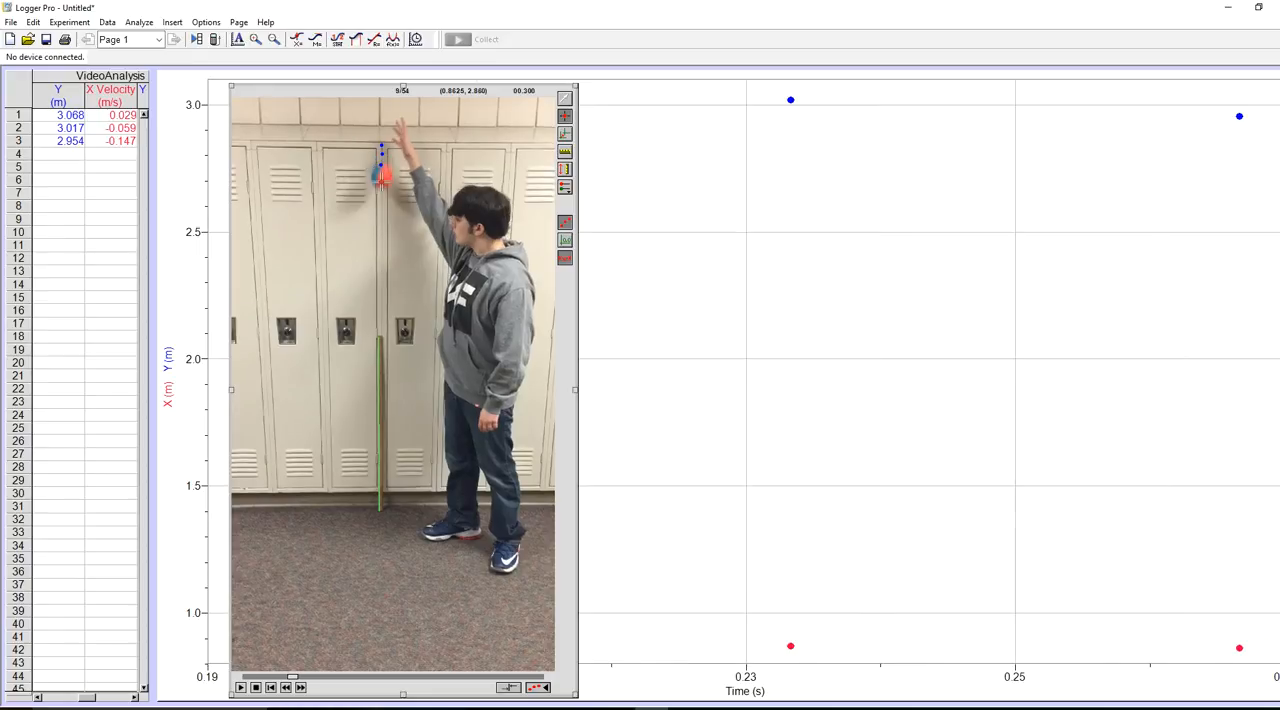
pyautogui.click(382, 170)
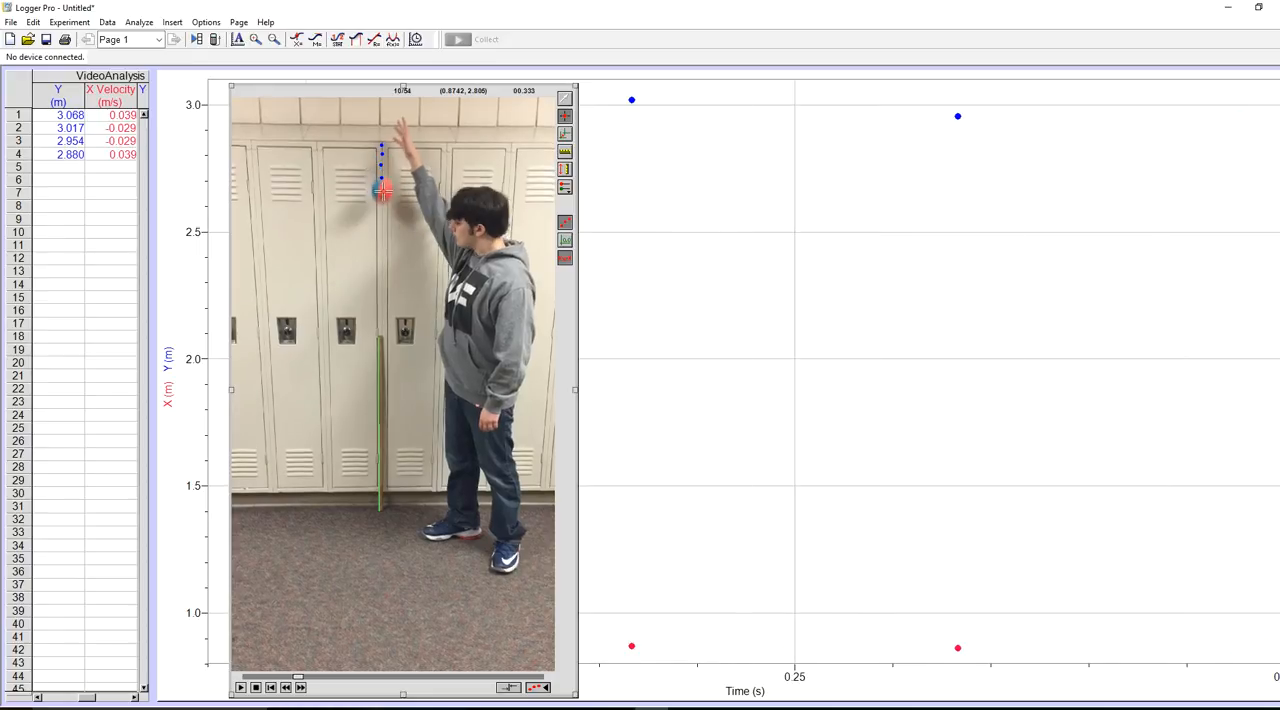
pyautogui.click(382, 190)
pyautogui.click(384, 205)
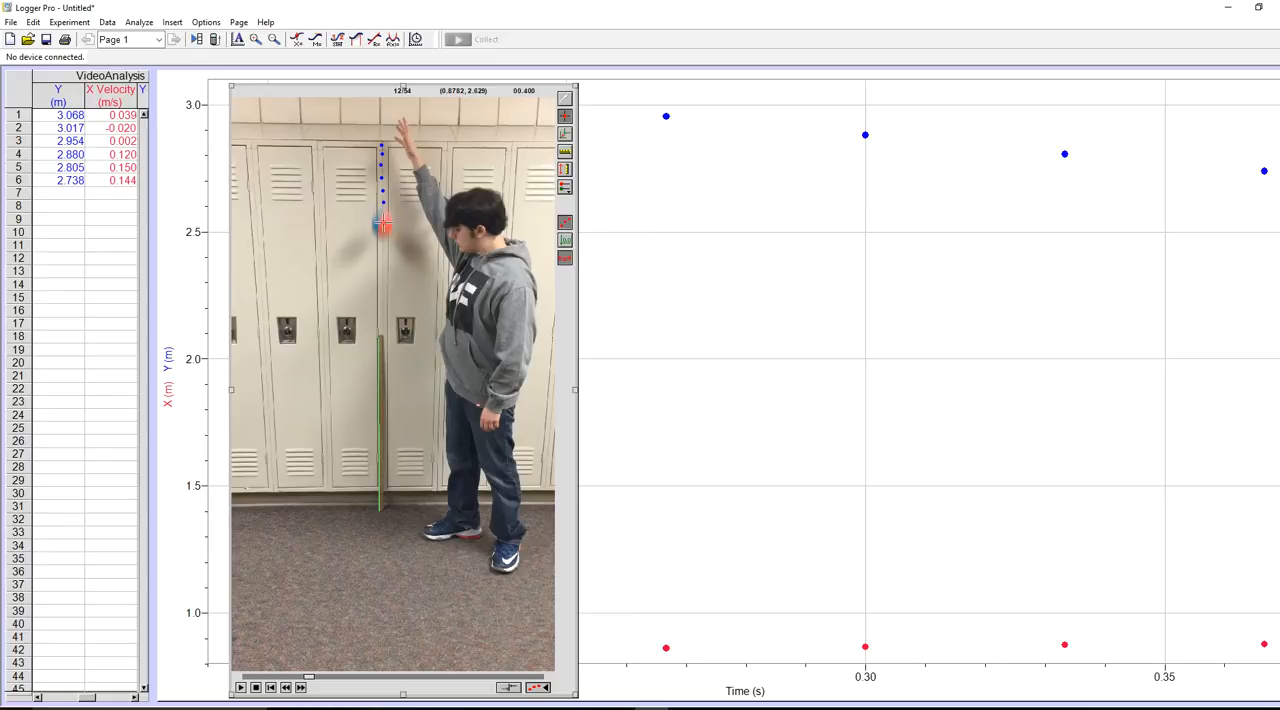
pyautogui.click(382, 225)
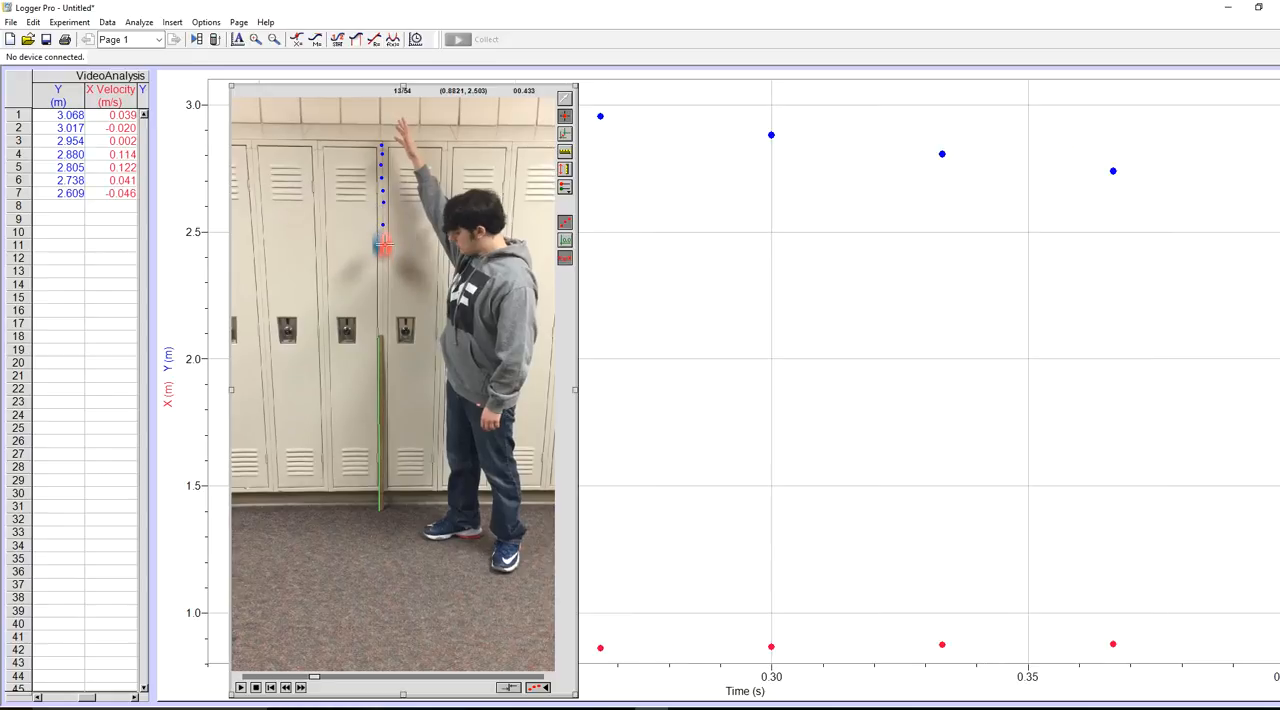
pyautogui.click(383, 246)
pyautogui.click(382, 265)
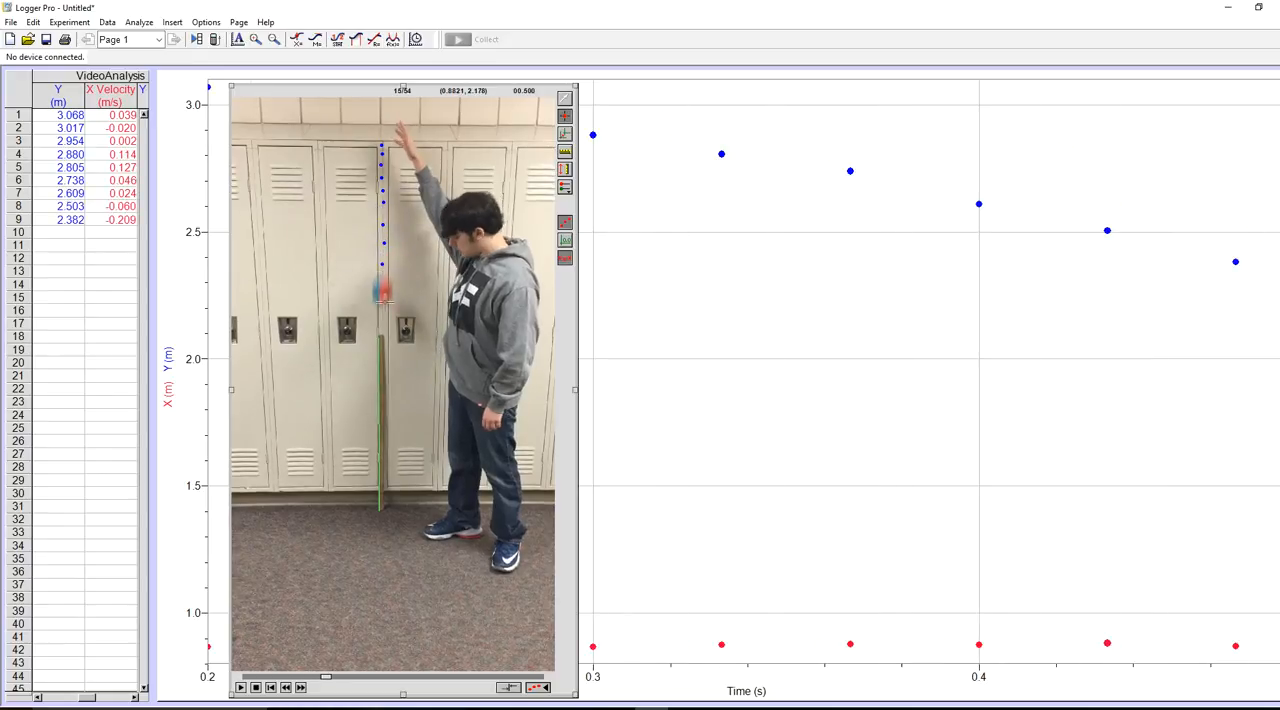
pyautogui.click(381, 287)
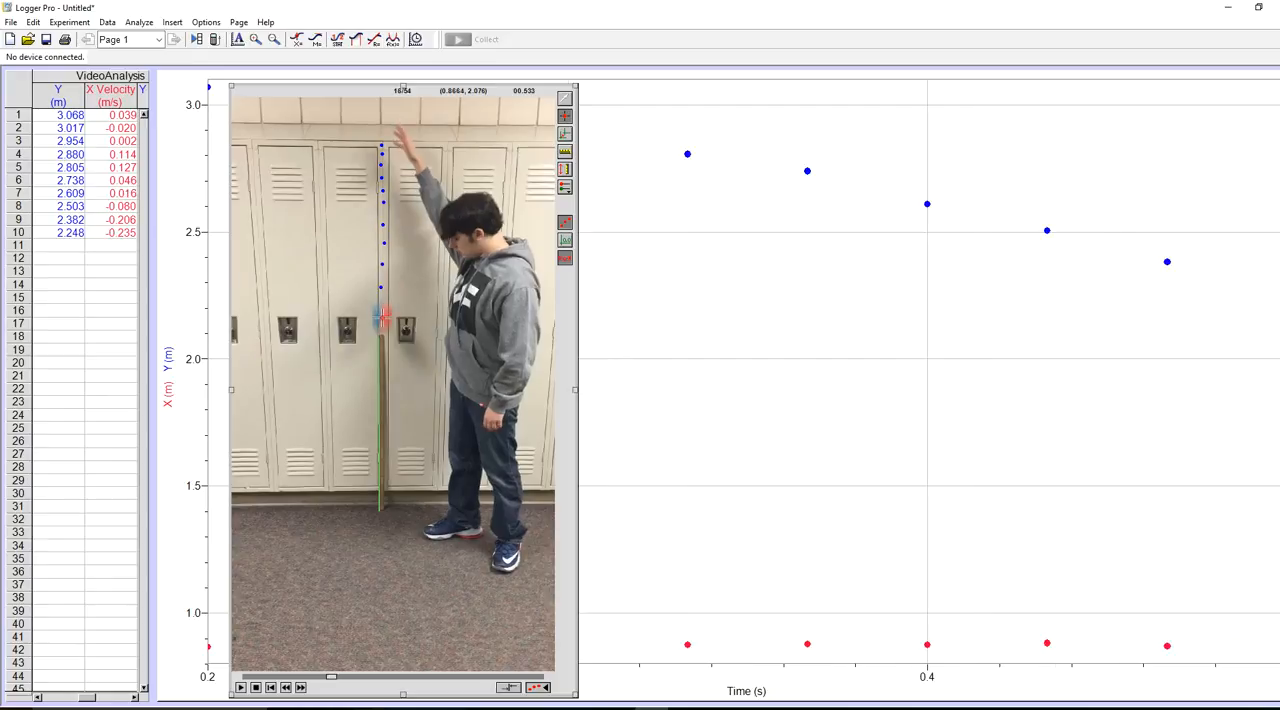
pyautogui.click(382, 317)
pyautogui.click(382, 342)
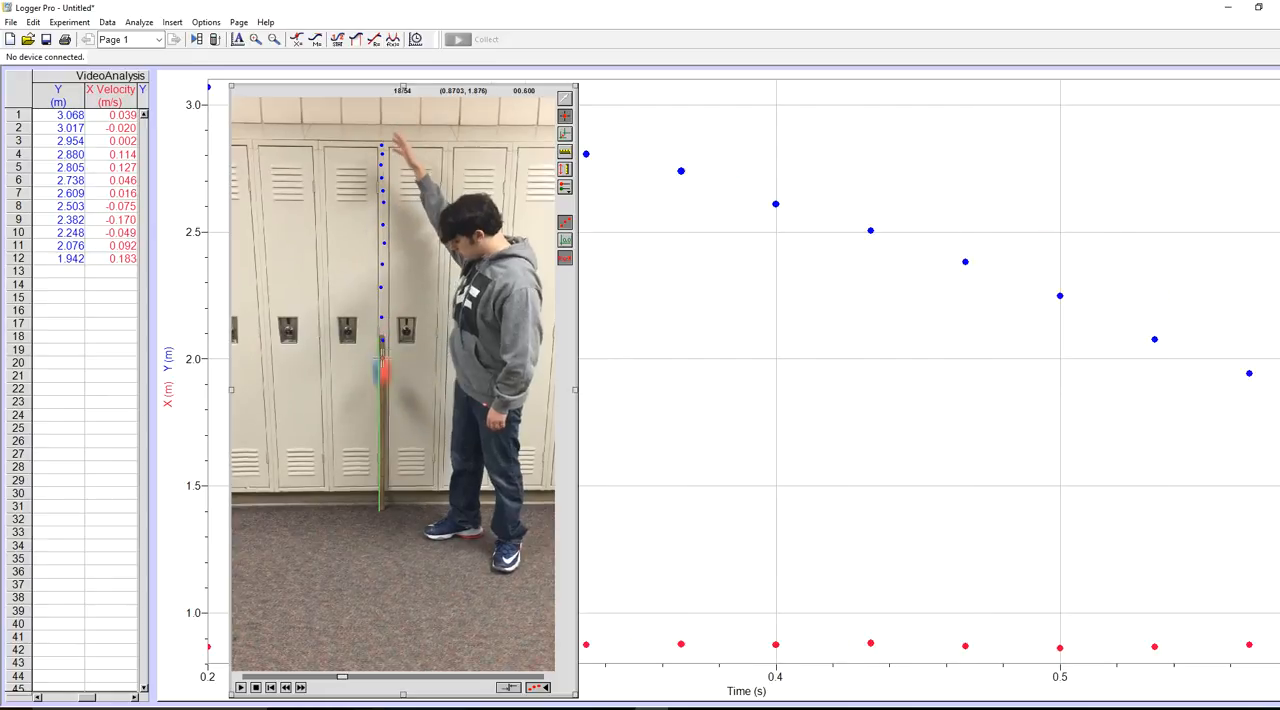
pyautogui.click(382, 369)
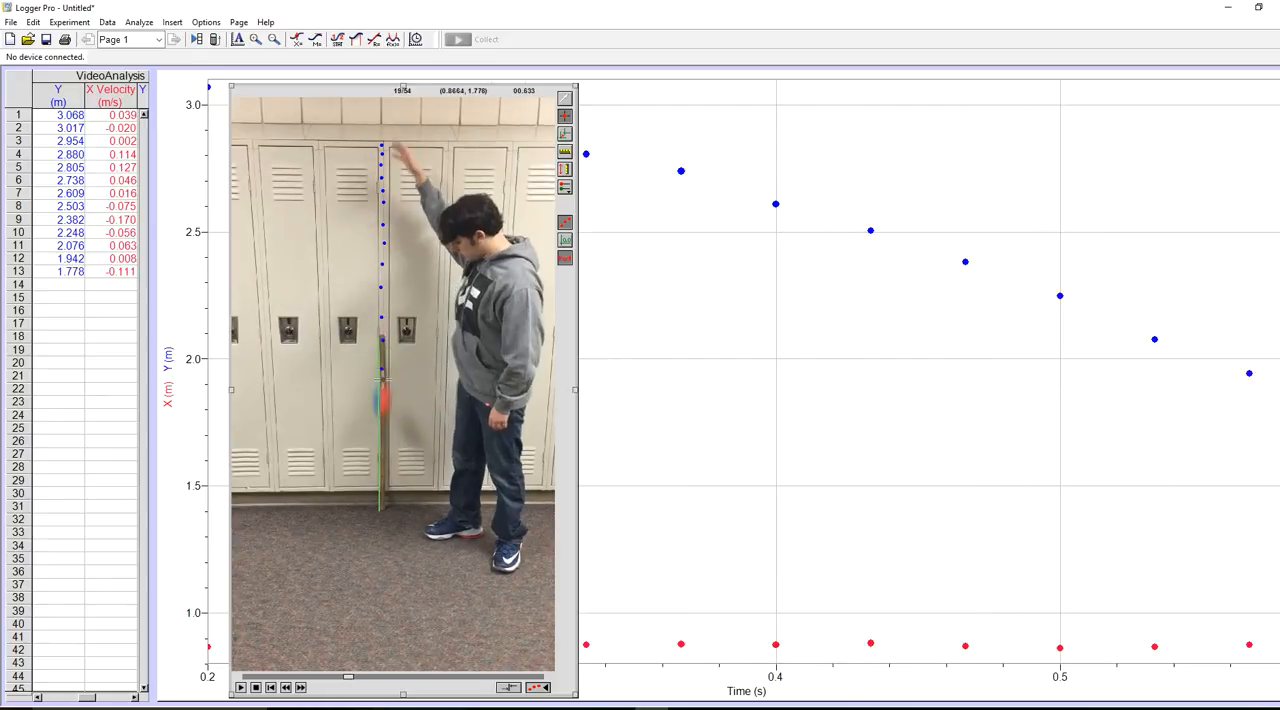
pyautogui.click(382, 401)
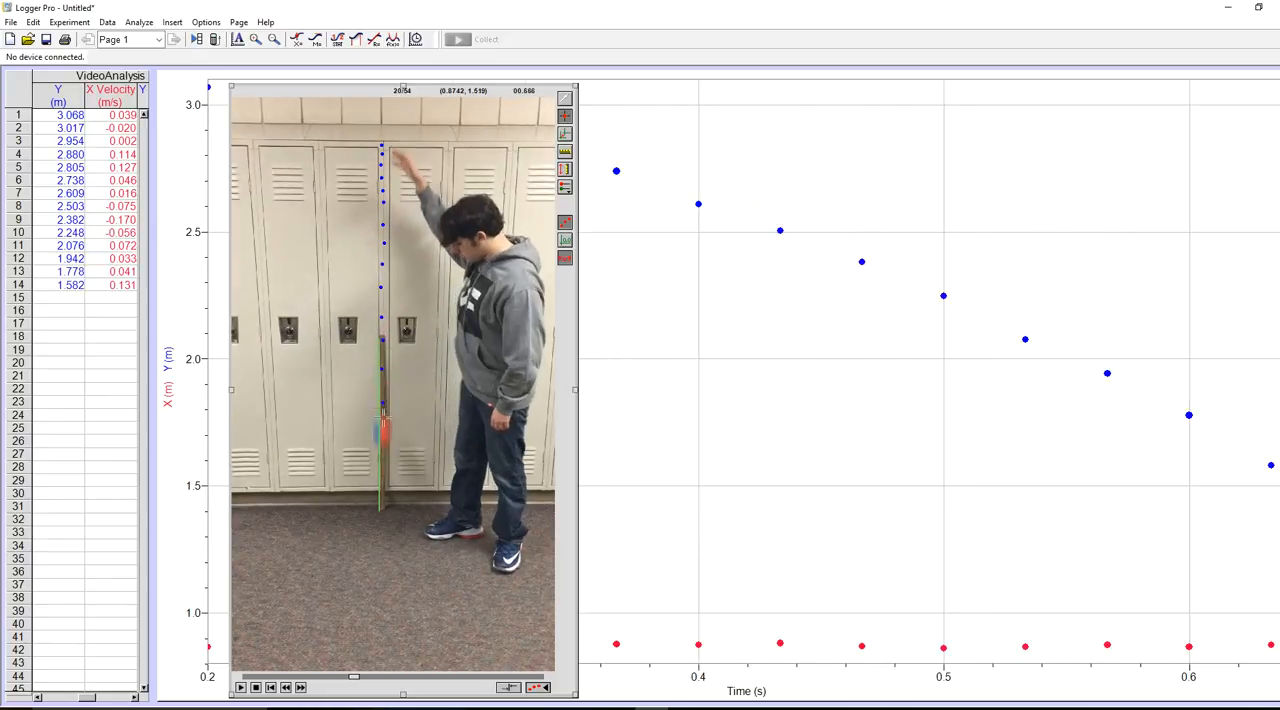
pyautogui.click(382, 435)
pyautogui.click(382, 463)
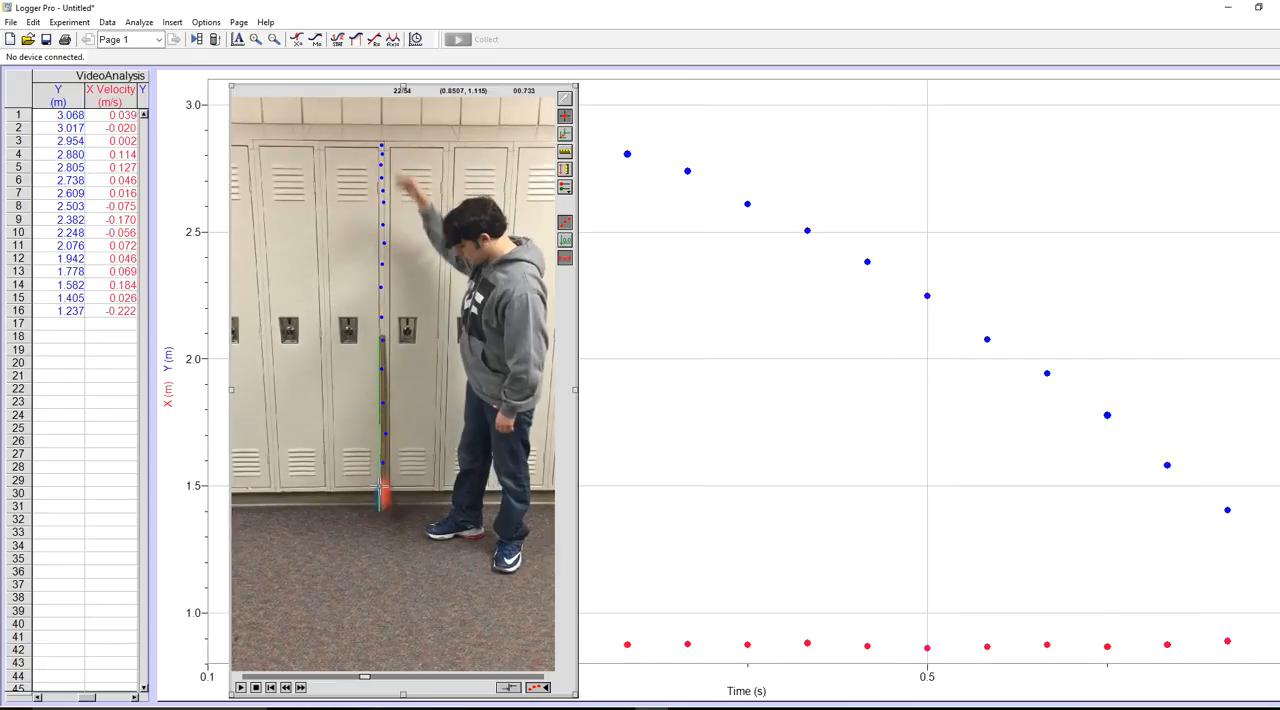
pyautogui.click(382, 493)
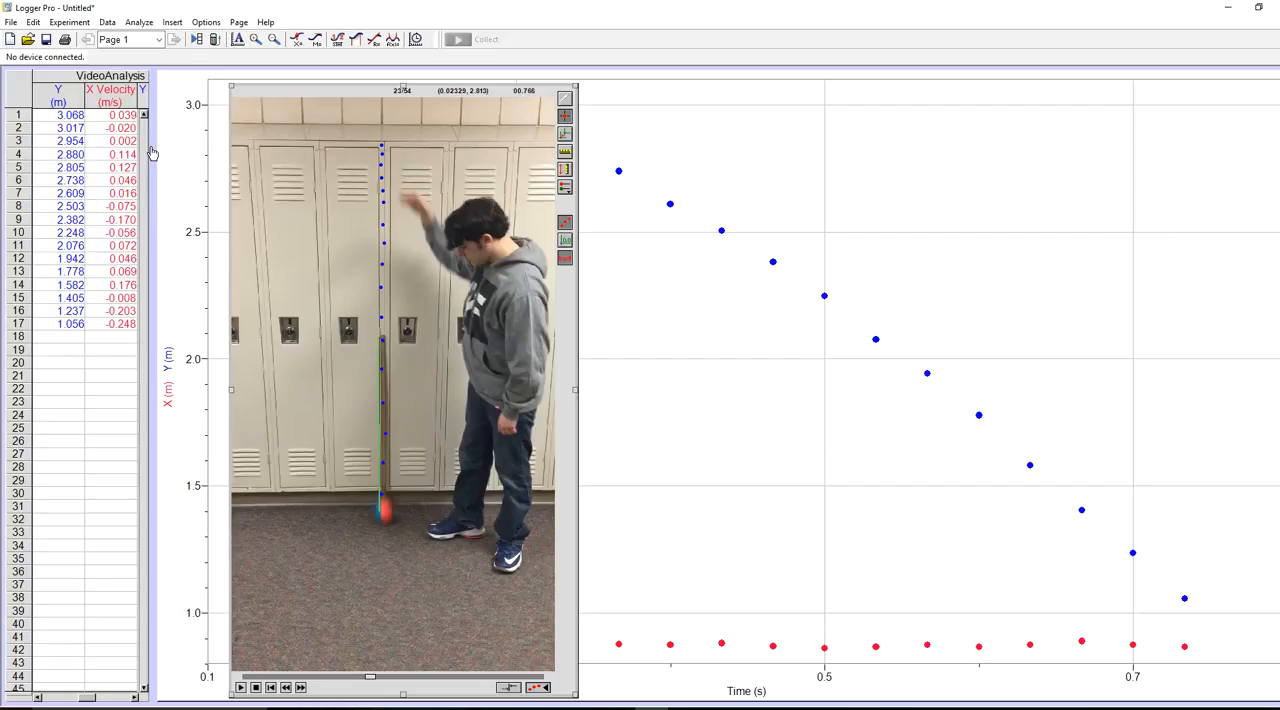
# - Widen the data table to fit three full columns and review its time, position and velocity data
pyautogui.click(45, 76)
pyautogui.moveTo(148, 69); pyautogui.dragTo(207, 91)
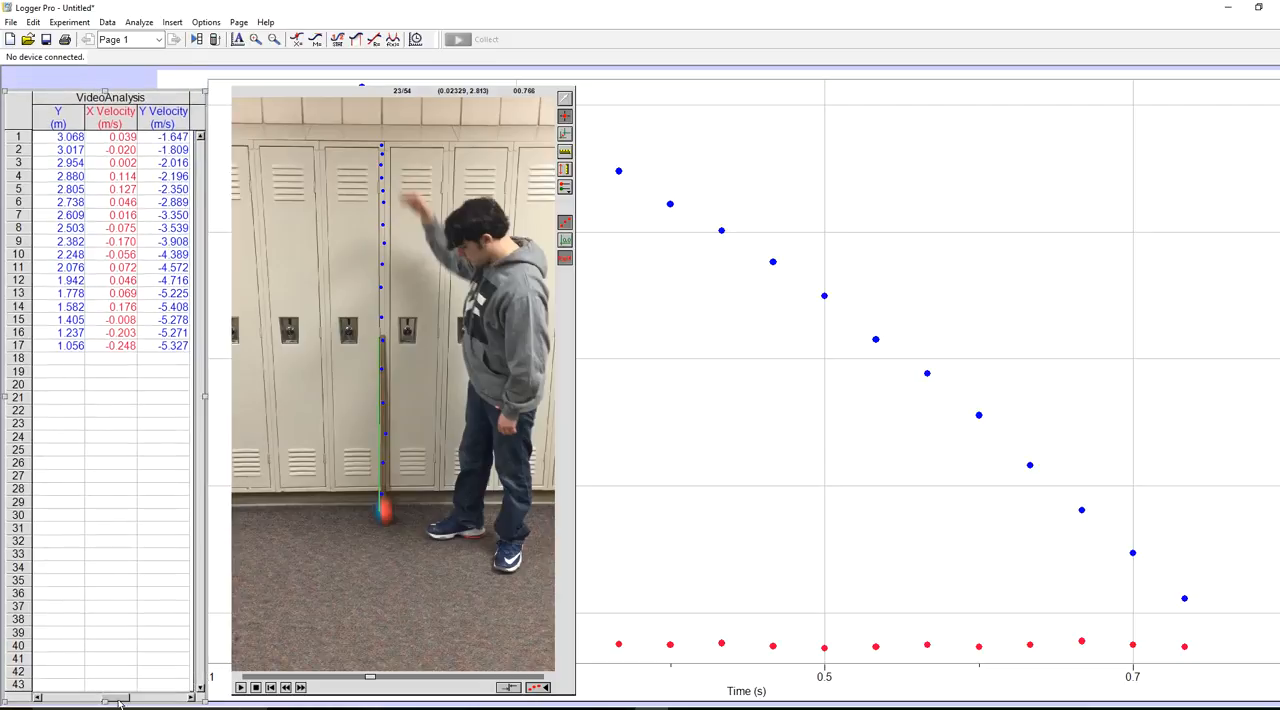
pyautogui.moveTo(117, 699); pyautogui.dragTo(58, 699)
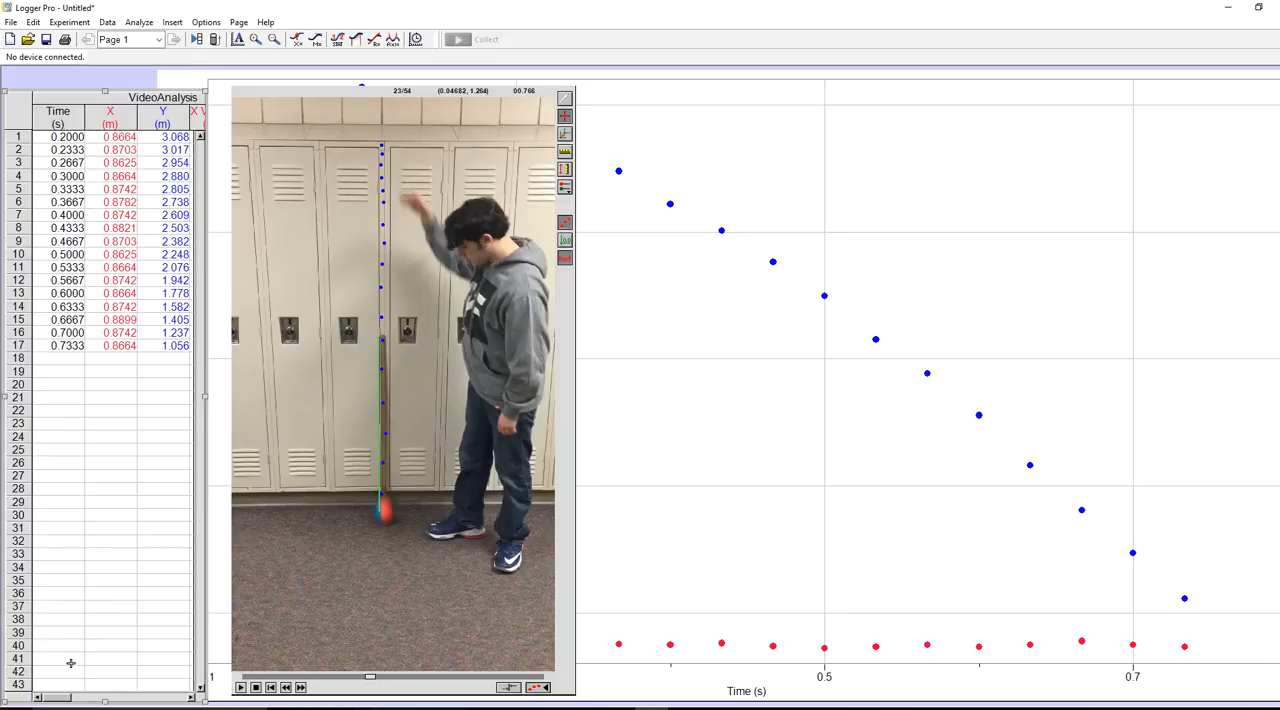
pyautogui.moveTo(63, 698); pyautogui.dragTo(106, 698)
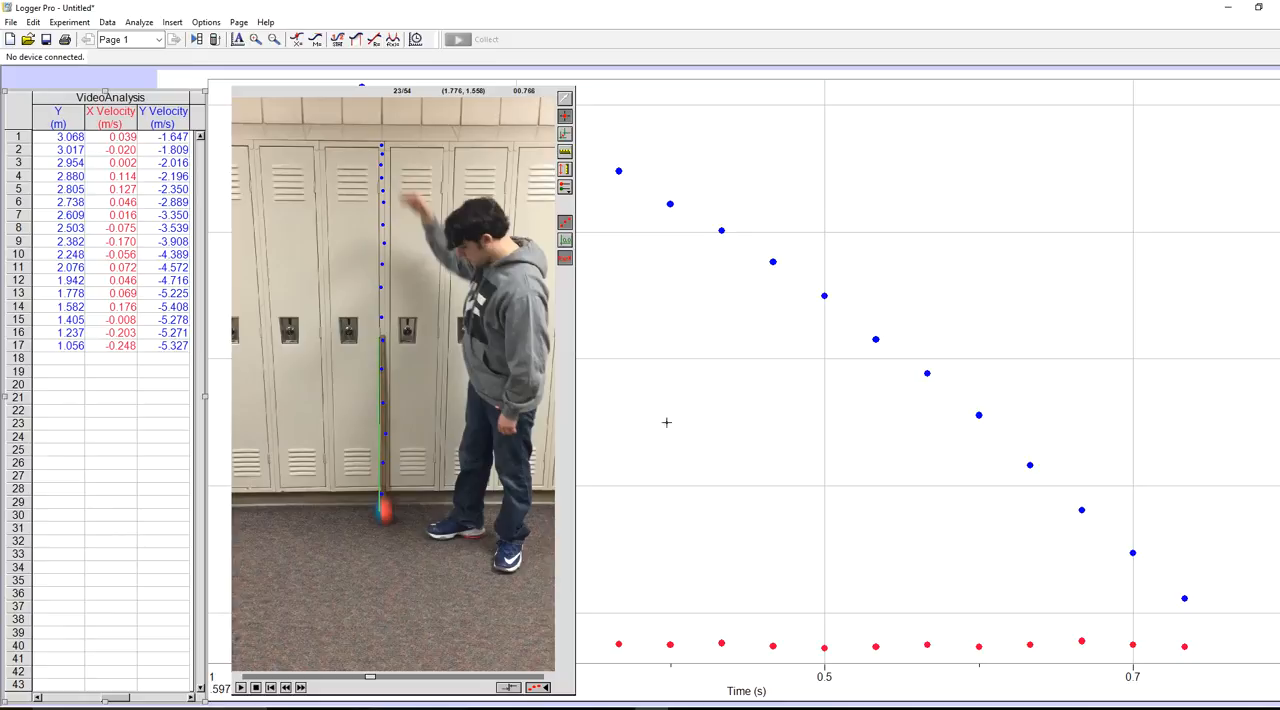
# - Bring the graph in front of the movie and review the table's time, position and velocity columns beside it
pyautogui.click(656, 376)
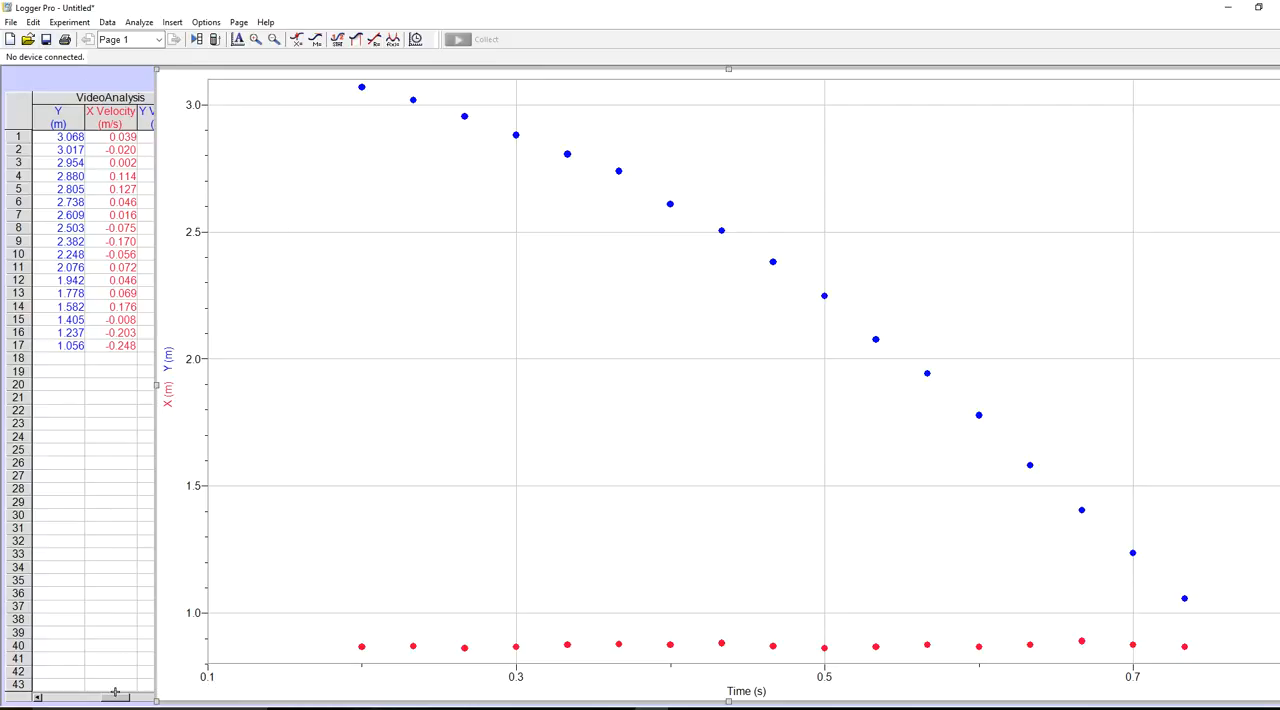
pyautogui.moveTo(116, 700); pyautogui.dragTo(53, 702)
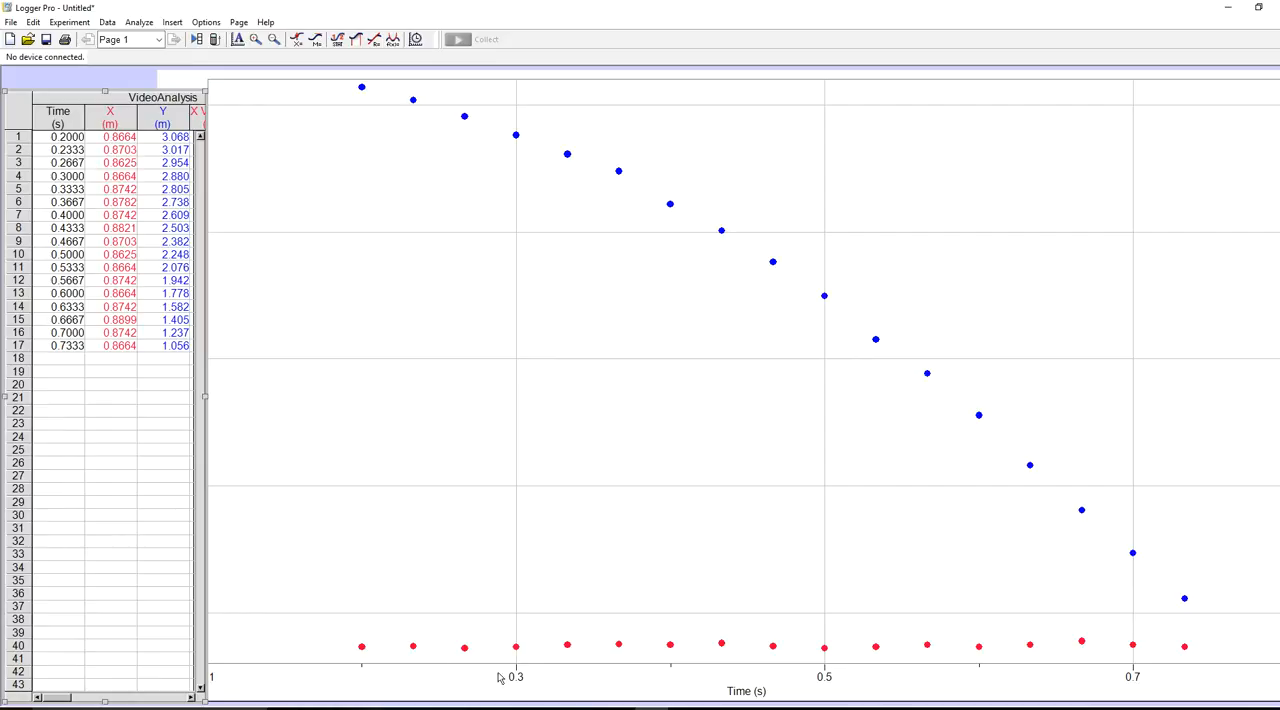
pyautogui.moveTo(60, 698); pyautogui.dragTo(125, 705)
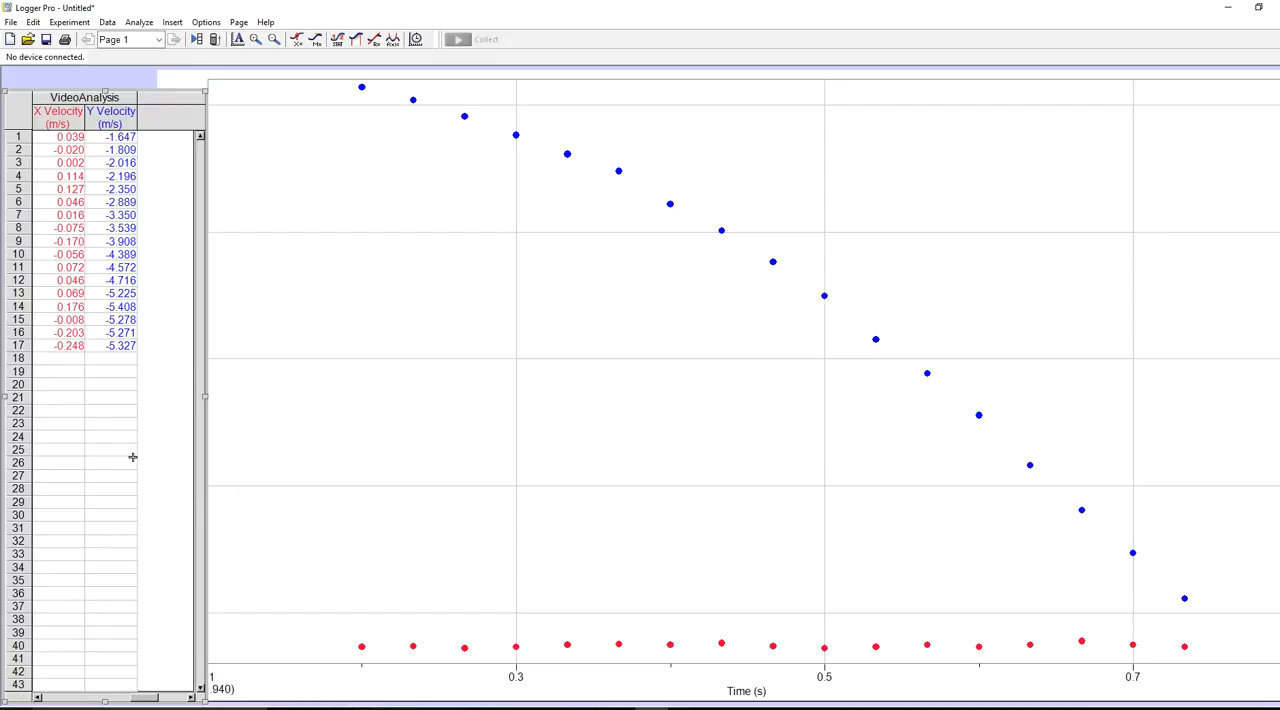
pyautogui.moveTo(143, 699); pyautogui.dragTo(55, 699)
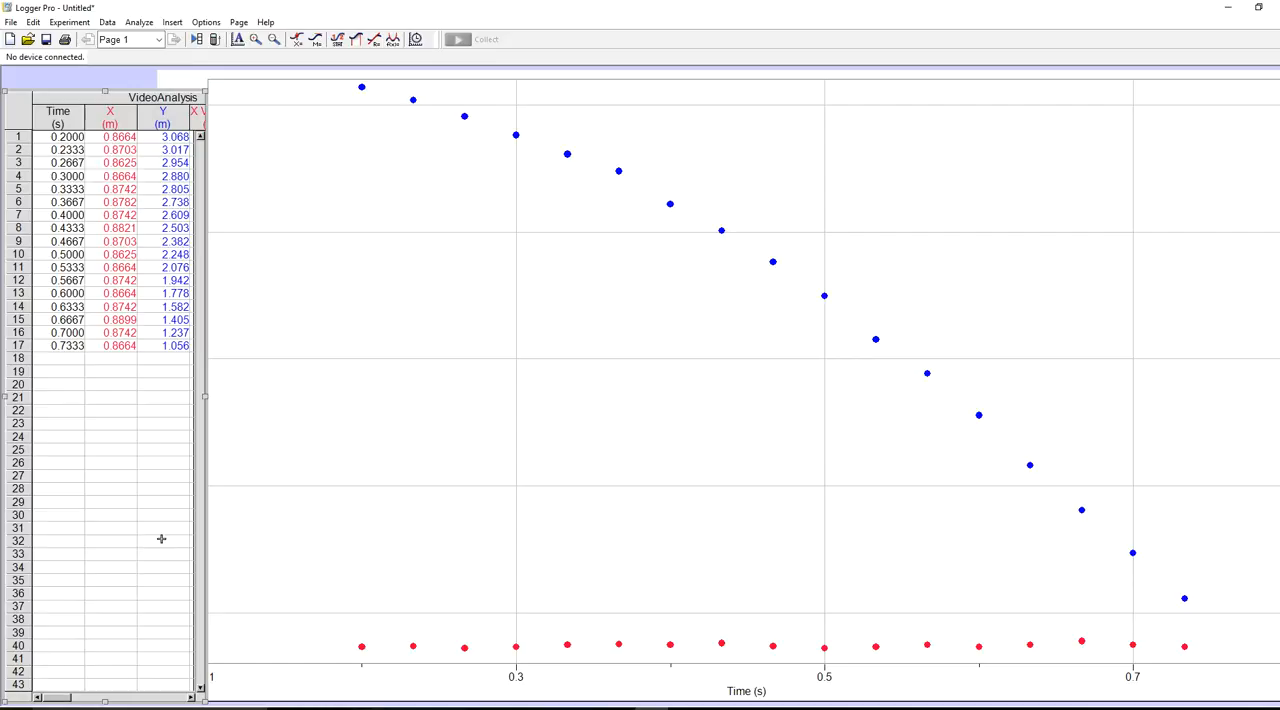
# - Look over the available data export formats without exporting, and review the table's velocity and position columns again
pyautogui.click(10, 22)
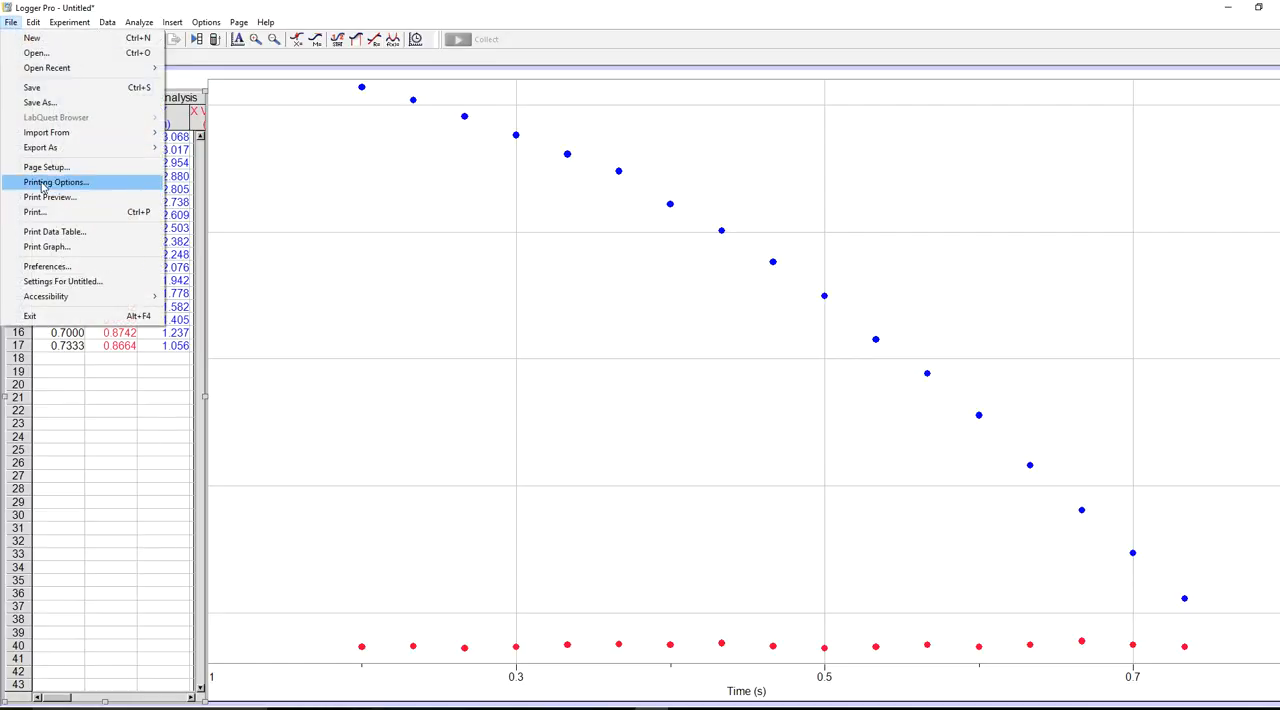
pyautogui.moveTo(48, 150)
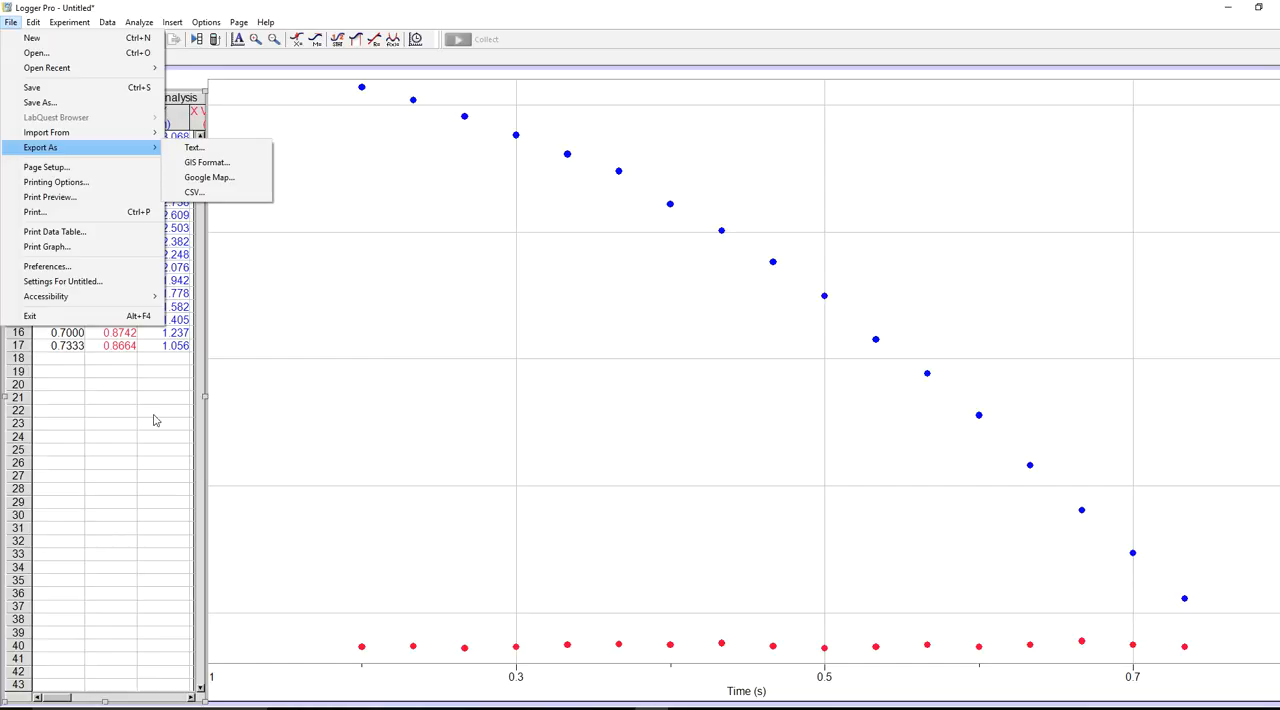
pyautogui.click(103, 430)
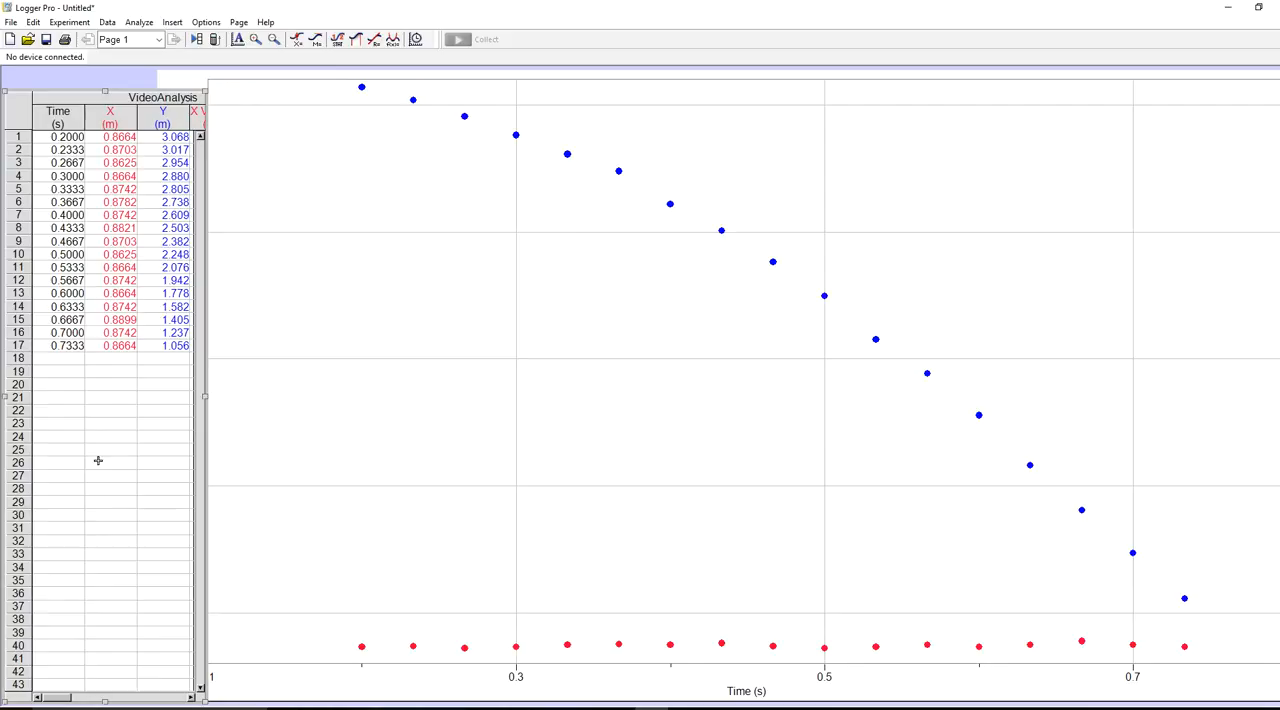
pyautogui.moveTo(60, 699); pyautogui.dragTo(121, 702)
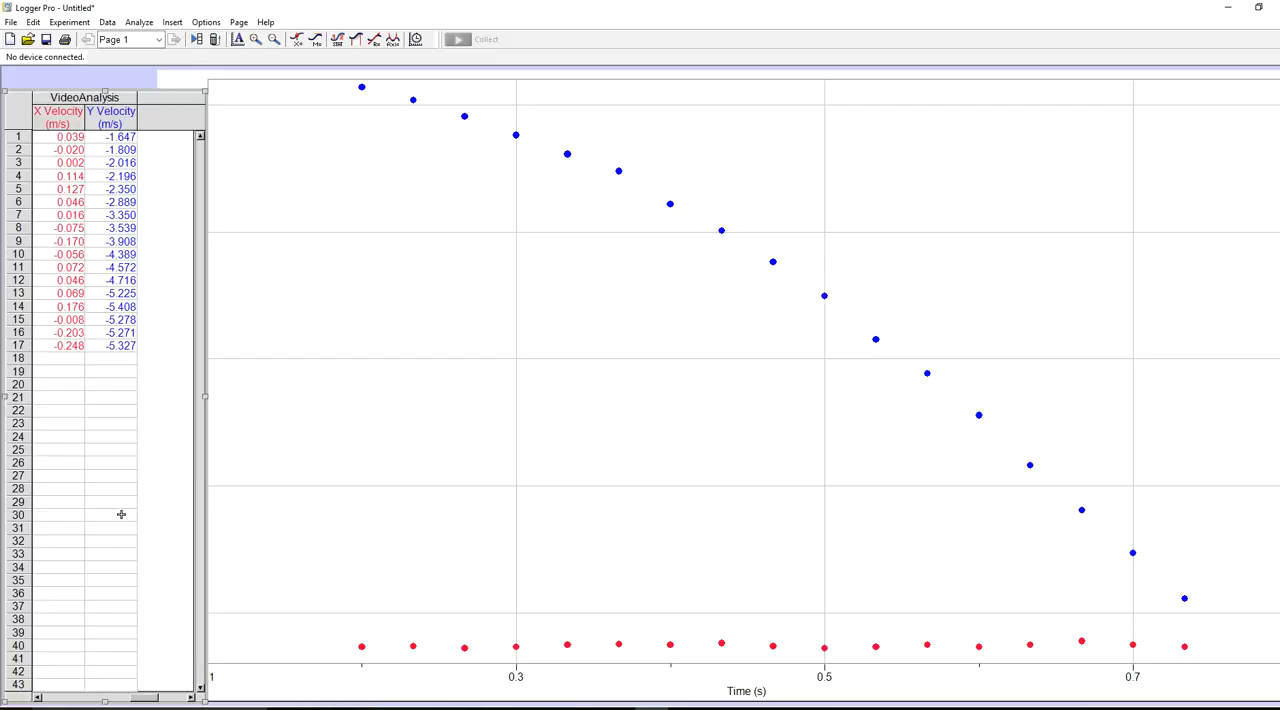
pyautogui.moveTo(140, 700); pyautogui.dragTo(58, 698)
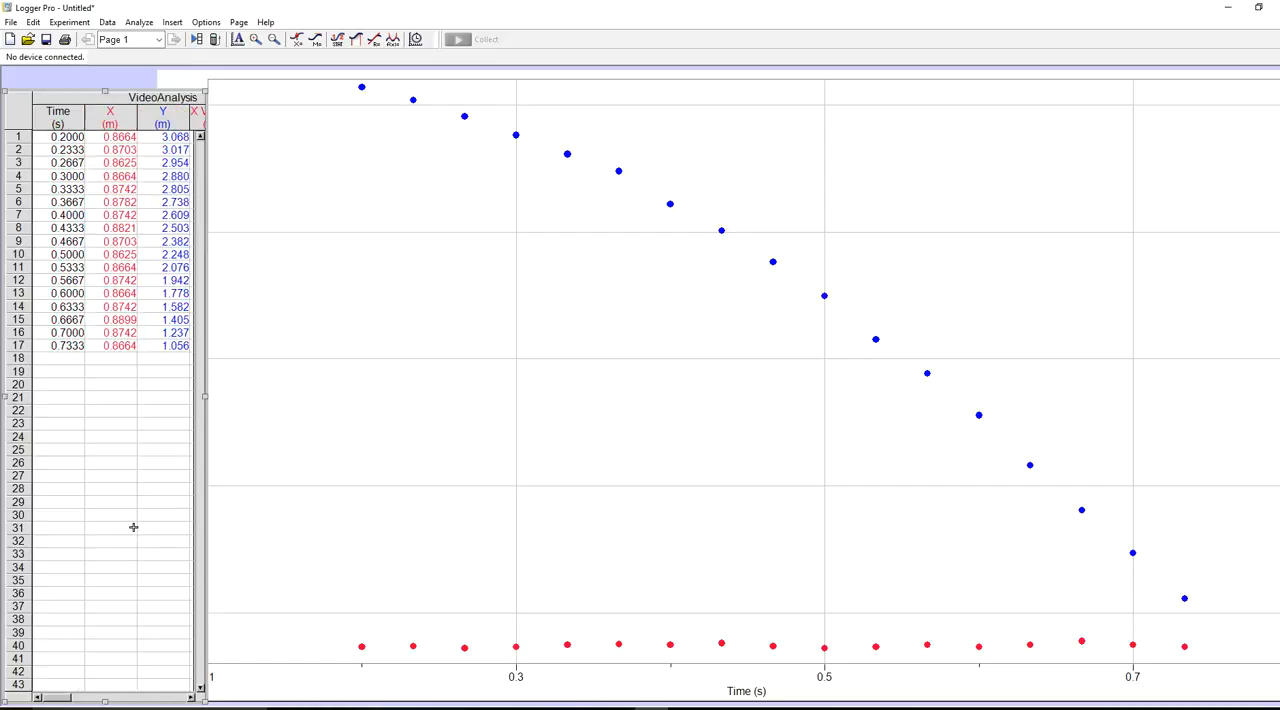